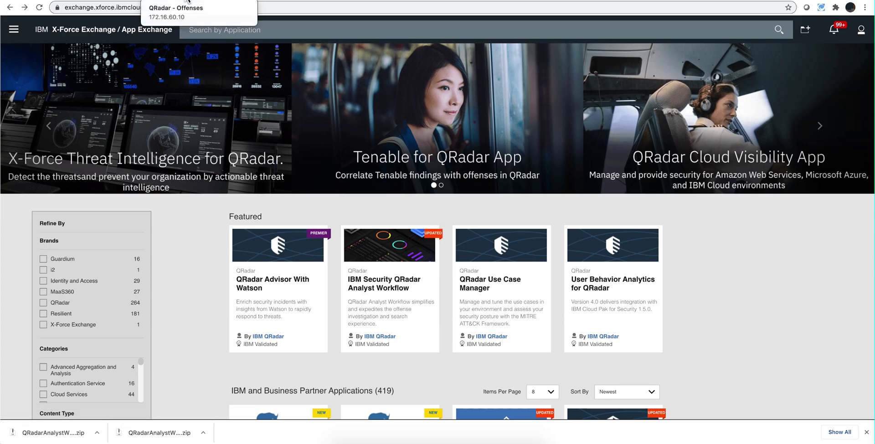
Step: Switch to the QRadar offenses page and open offense 383, Multiple Login Failures for the Same User
{"action": "left_click", "coordinate": [187, 1]}
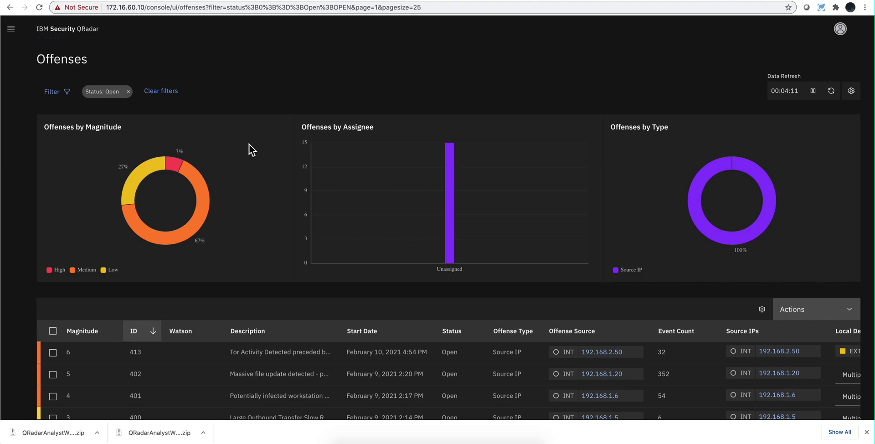
{"action": "scroll", "coordinate": [249, 144], "scroll_direction": "down", "scroll_amount": 5}
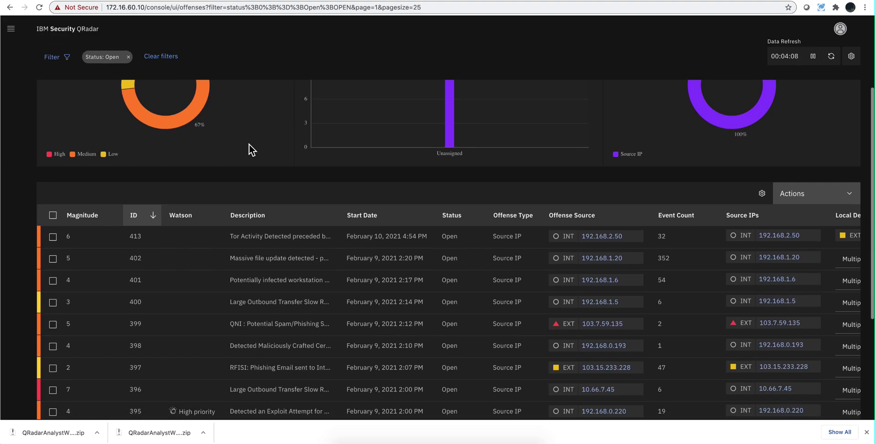
{"action": "scroll", "coordinate": [249, 144], "scroll_direction": "down", "scroll_amount": 1}
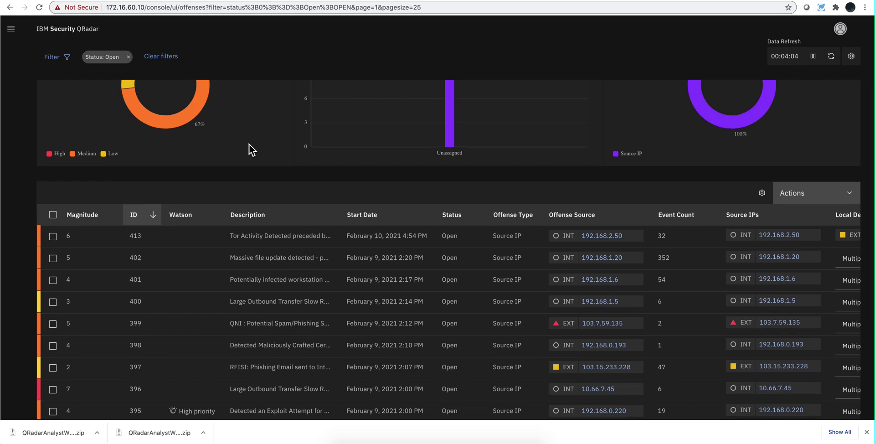
{"action": "scroll", "coordinate": [205, 273], "scroll_direction": "down", "scroll_amount": 2}
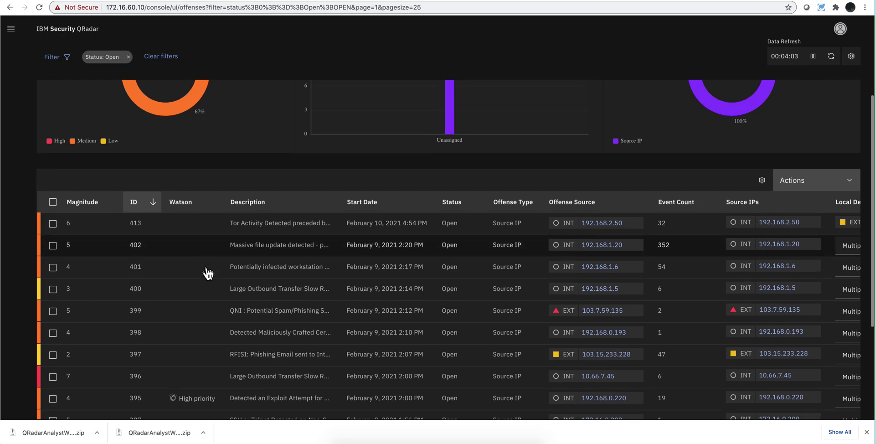
{"action": "scroll", "coordinate": [207, 273], "scroll_direction": "down", "scroll_amount": 2}
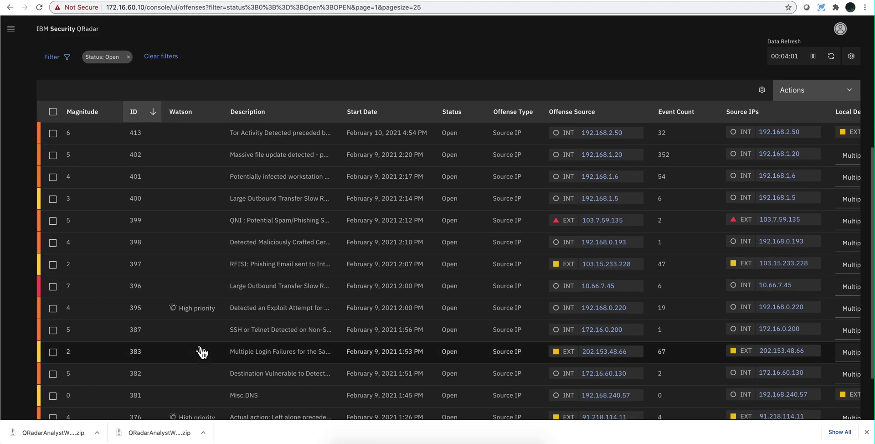
{"action": "left_click", "coordinate": [203, 356]}
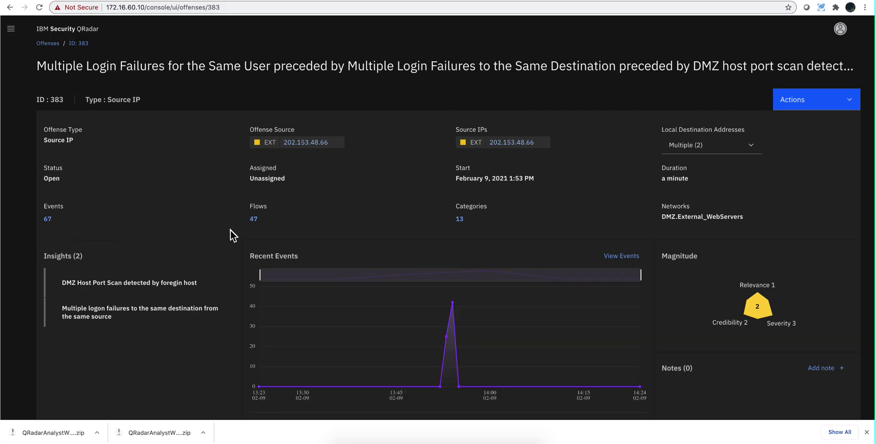
Step: Open the offense's flows and review the record details of the FileTransfer.DCOM flow with source port 19491
{"action": "left_click", "coordinate": [254, 219]}
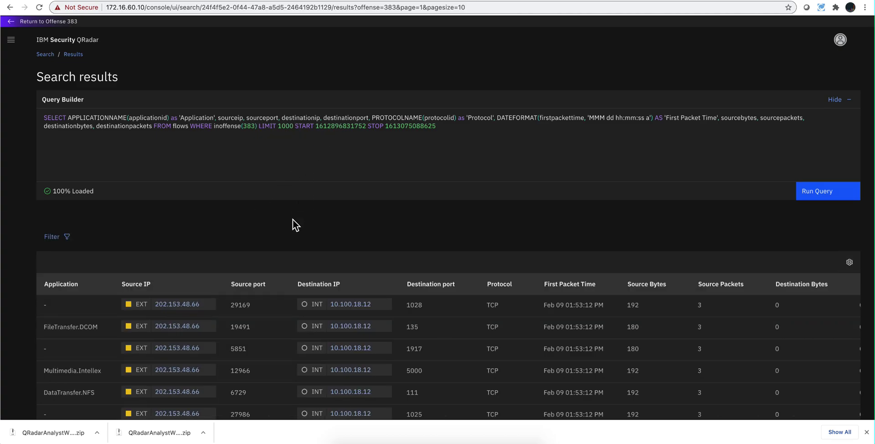
{"action": "scroll", "coordinate": [281, 225], "scroll_direction": "down", "scroll_amount": 5}
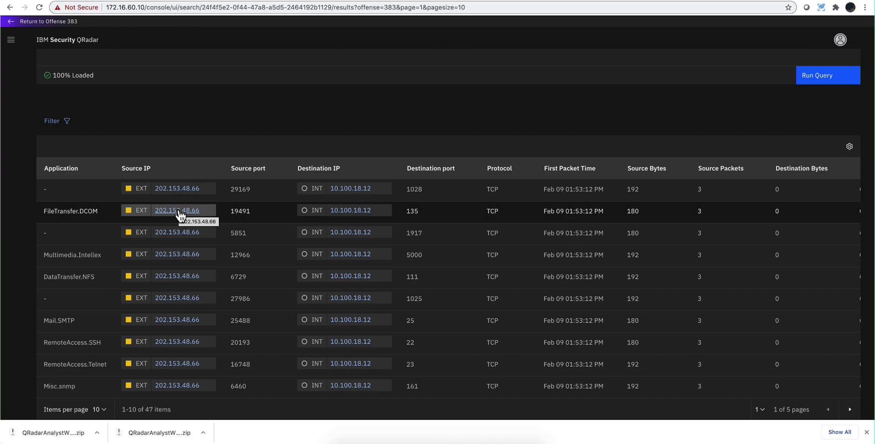
{"action": "left_click", "coordinate": [276, 215]}
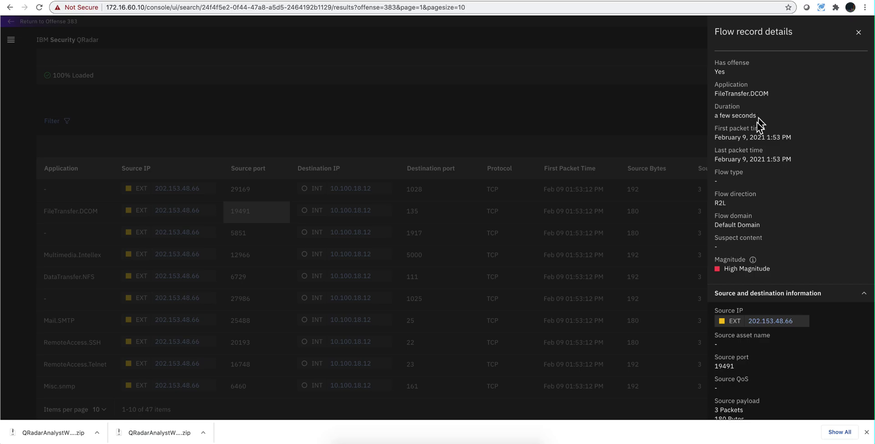
{"action": "scroll", "coordinate": [749, 250], "scroll_direction": "down", "scroll_amount": 3}
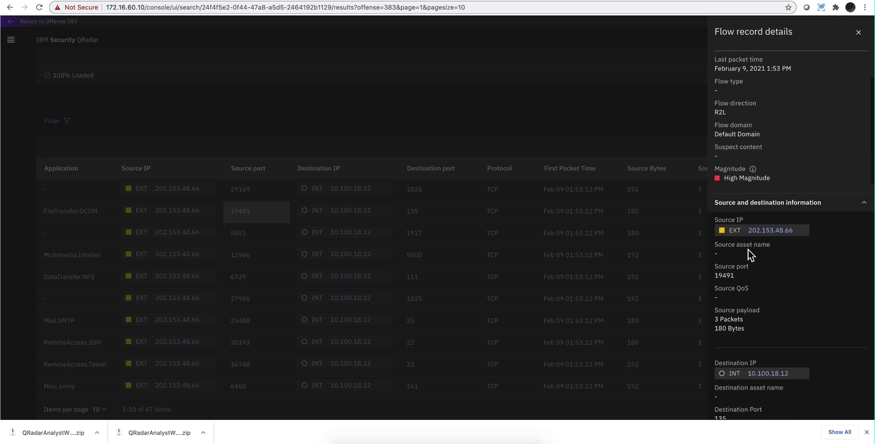
{"action": "scroll", "coordinate": [748, 249], "scroll_direction": "down", "scroll_amount": 1}
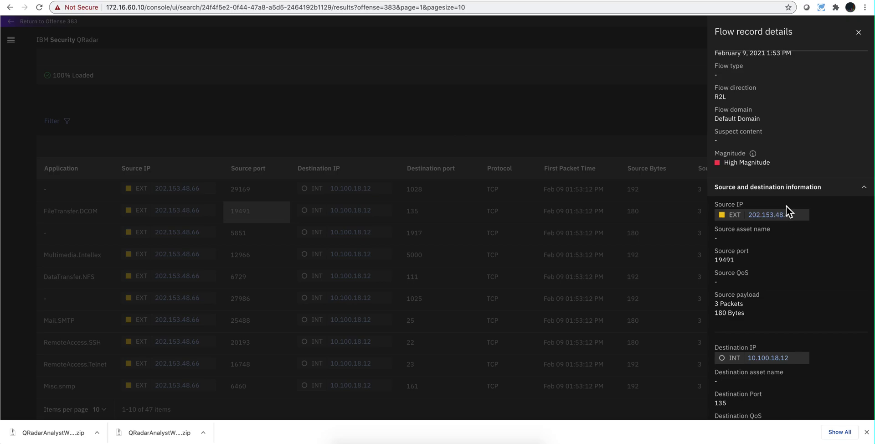
Step: Collapse every section of the flow record details, from source and destination information to collection metadata, and close the details
{"action": "left_click", "coordinate": [866, 195]}
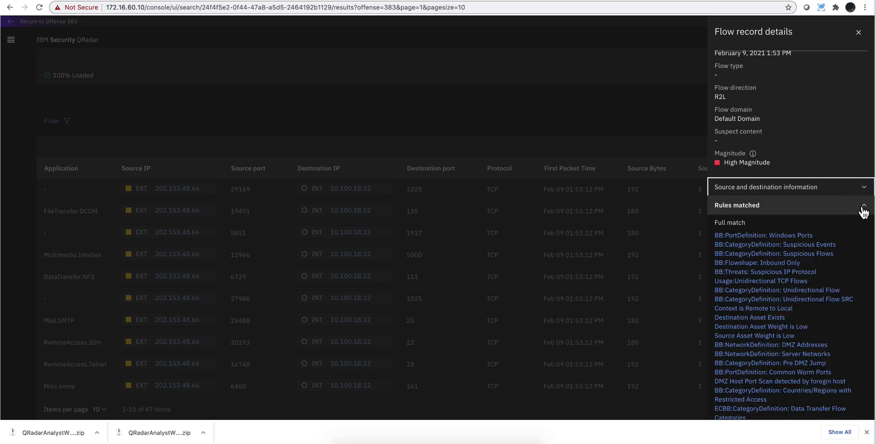
{"action": "left_click", "coordinate": [863, 211]}
{"action": "left_click", "coordinate": [864, 225]}
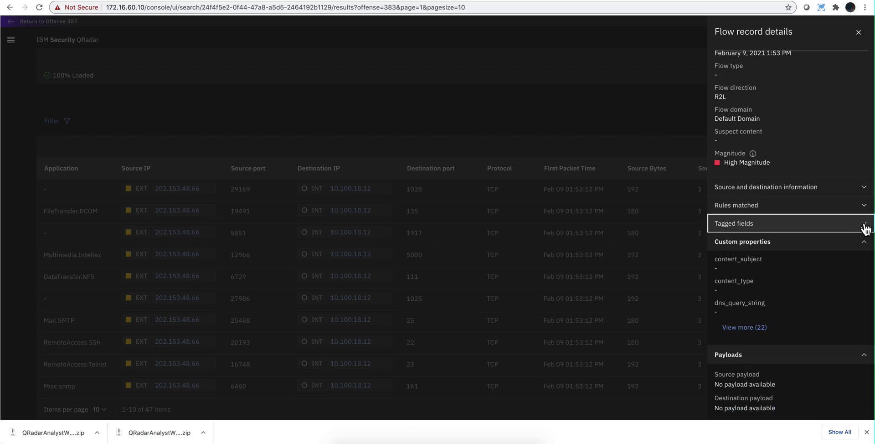
{"action": "left_click", "coordinate": [867, 247]}
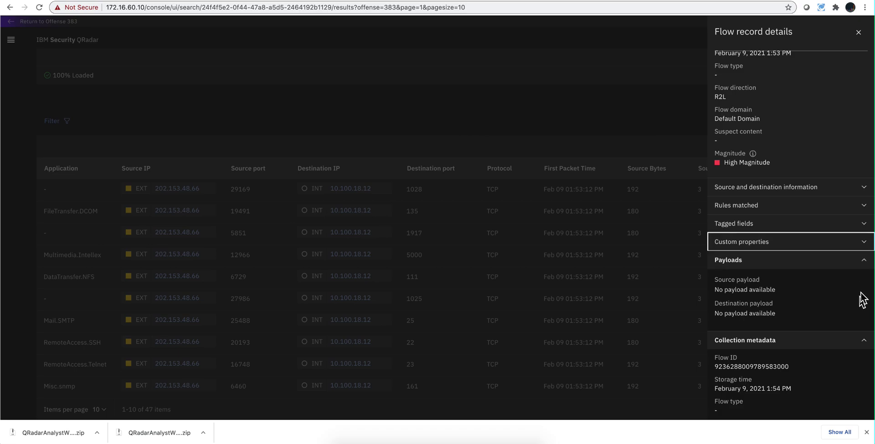
{"action": "left_click", "coordinate": [865, 264]}
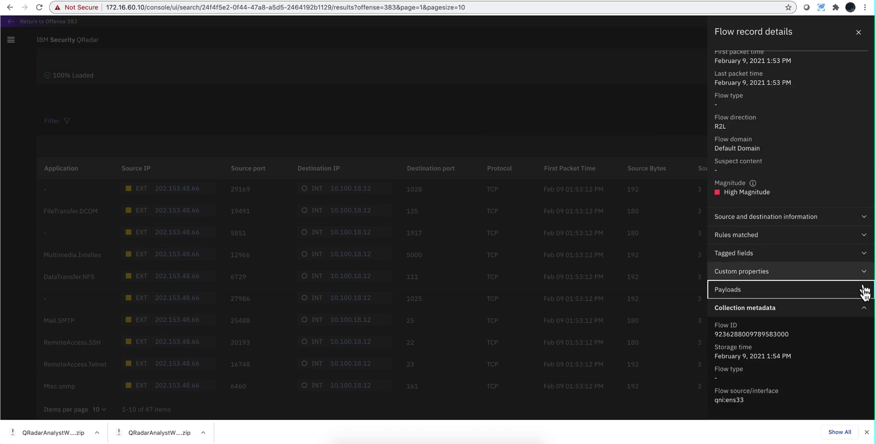
{"action": "left_click", "coordinate": [864, 312]}
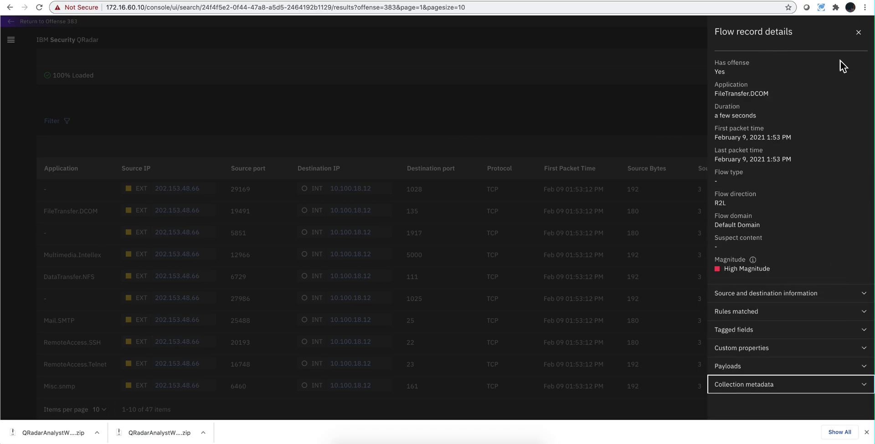
{"action": "left_click", "coordinate": [860, 34]}
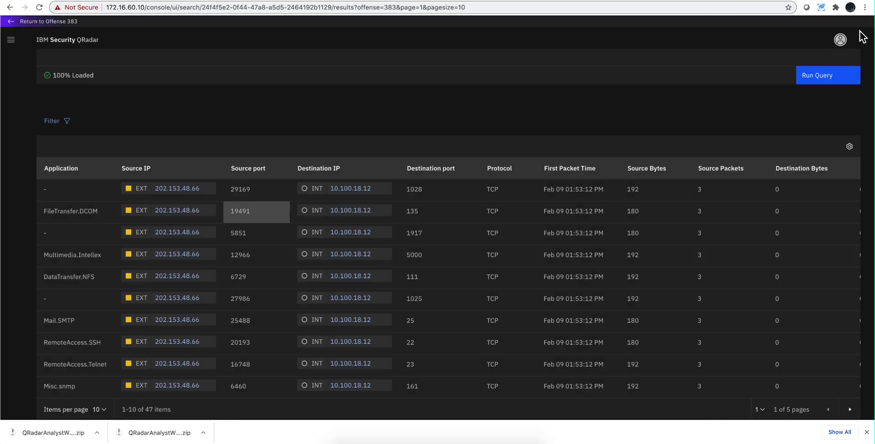
Step: Replace the existing query in the Query Builder with "select * FROM flows"
{"action": "scroll", "coordinate": [380, 137], "scroll_direction": "up", "scroll_amount": 5}
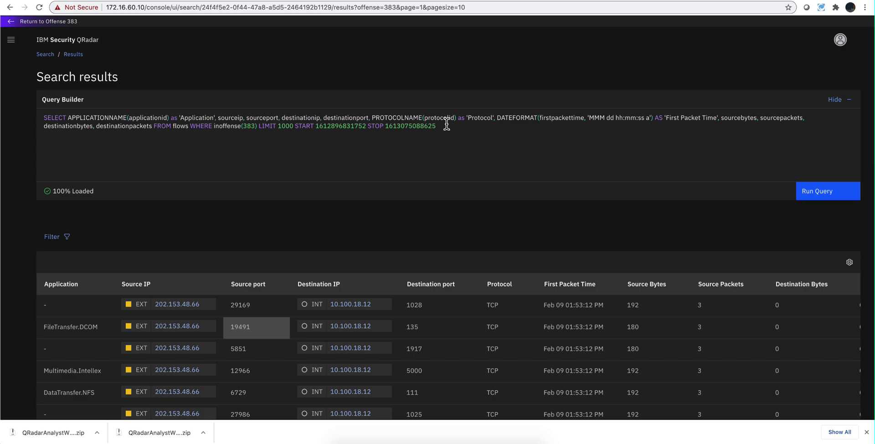
{"action": "left_click_drag", "start_coordinate": [442, 127], "coordinate": [244, 107]}
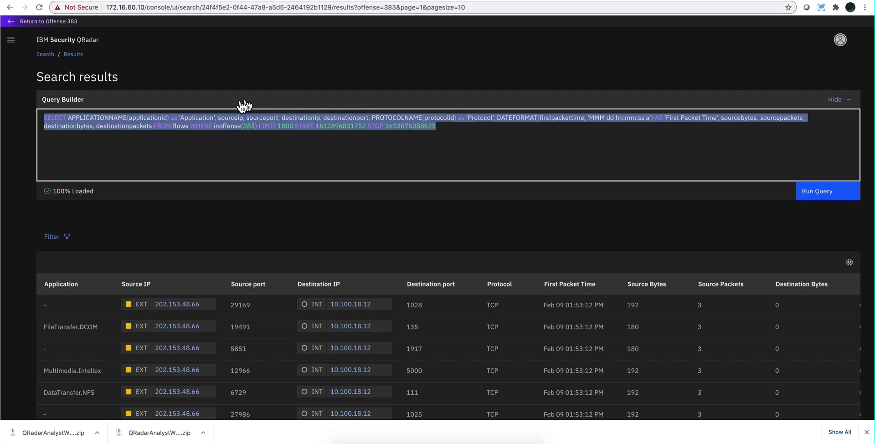
{"action": "key", "text": "BackSpace"}
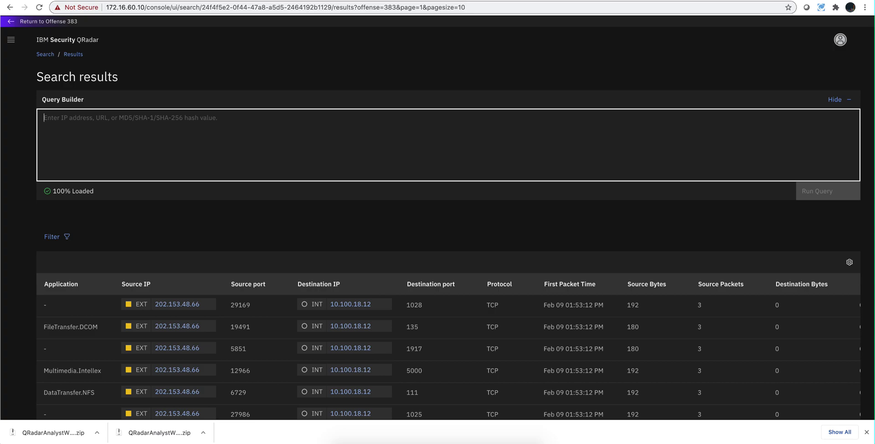
{"action": "type", "text": "select *"}
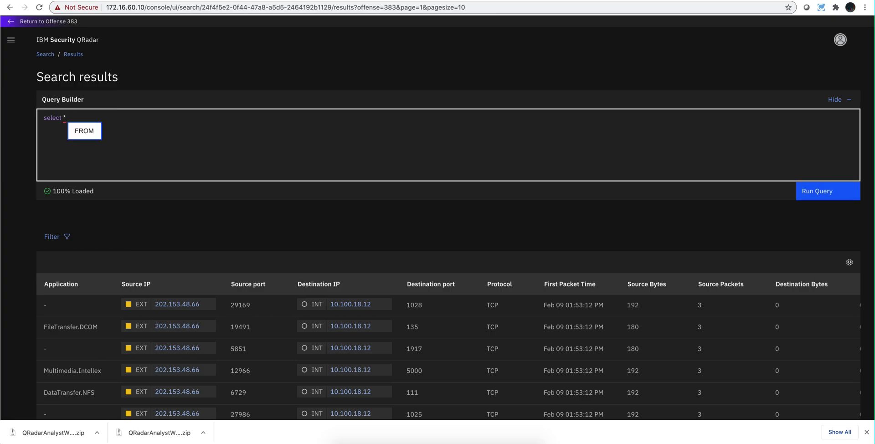
{"action": "left_click", "coordinate": [90, 132]}
{"action": "left_click", "coordinate": [111, 149]}
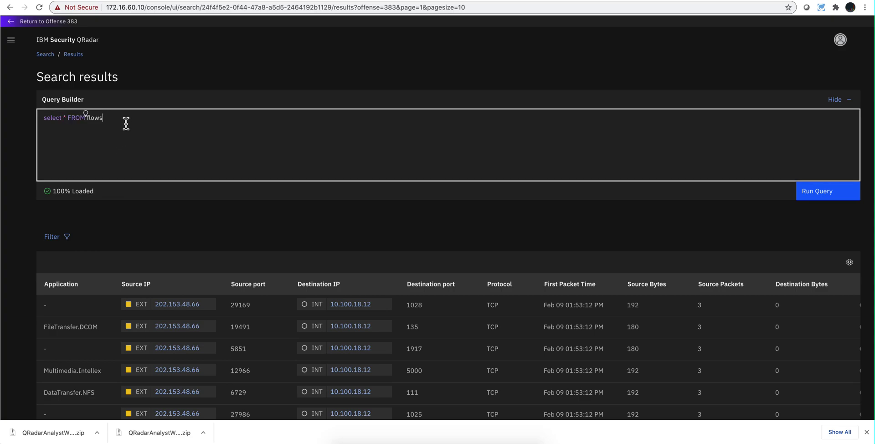
Step: Add a START and STOP time range covering the last 45 minutes to the flows query
{"action": "key", "text": "ctrl+space"}
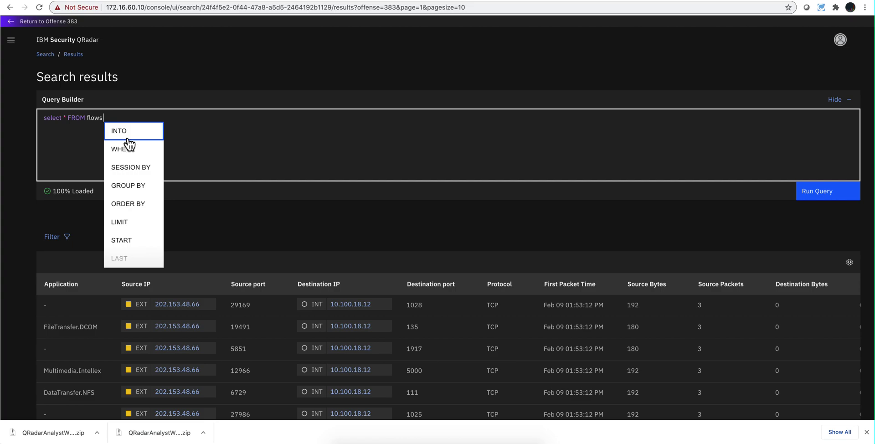
{"action": "left_click", "coordinate": [124, 241]}
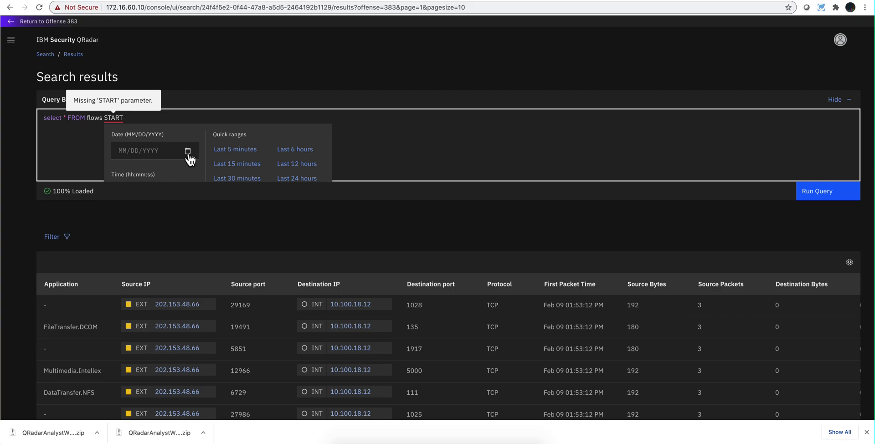
{"action": "scroll", "coordinate": [236, 163], "scroll_direction": "down", "scroll_amount": 2}
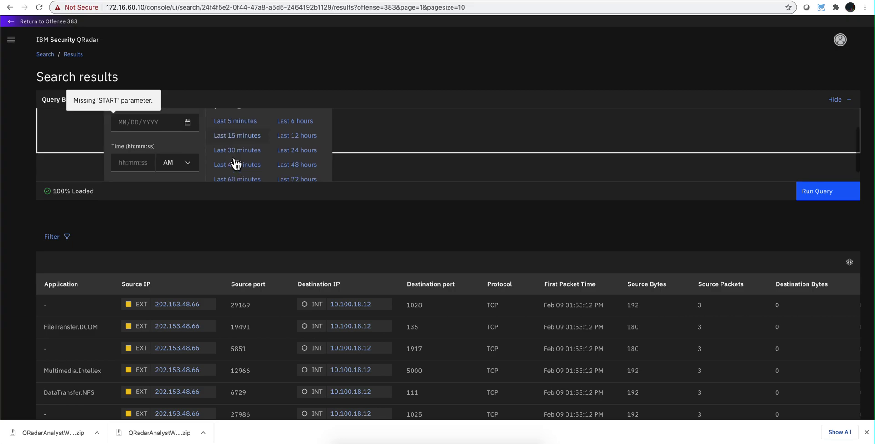
{"action": "scroll", "coordinate": [236, 163], "scroll_direction": "up", "scroll_amount": 1}
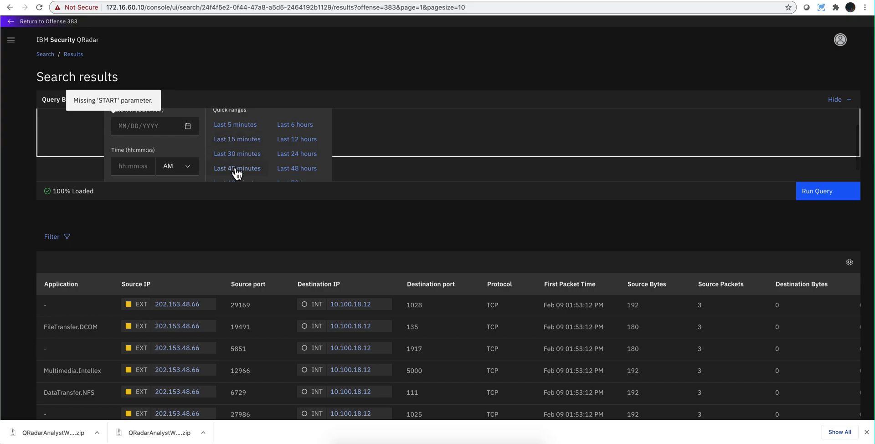
{"action": "left_click", "coordinate": [235, 169]}
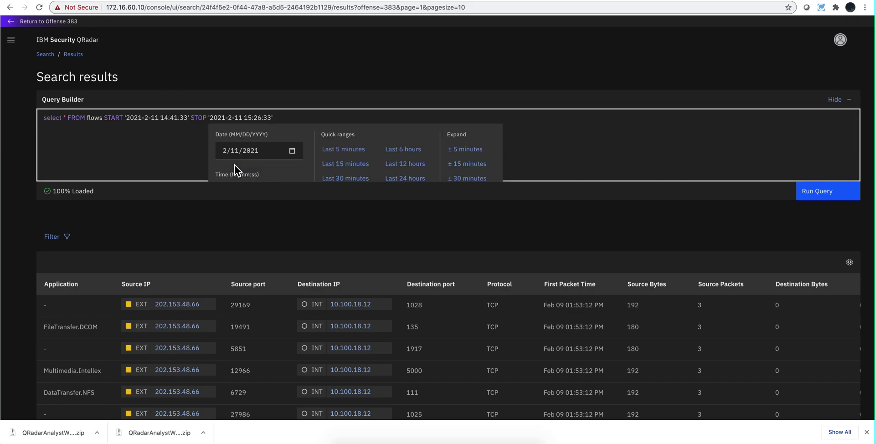
Step: Replace the asterisk in the select statement with the destinationIP field and run the query
{"action": "left_click", "coordinate": [105, 114]}
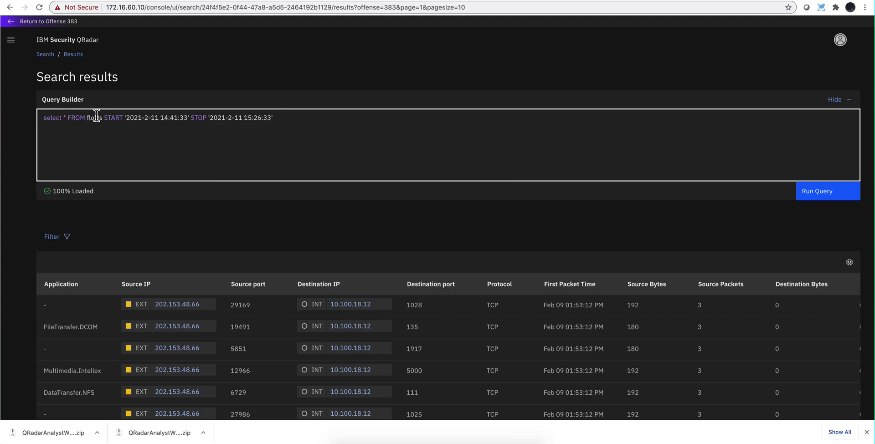
{"action": "key", "text": "BackSpace"}
{"action": "key", "text": "BackSpace"}
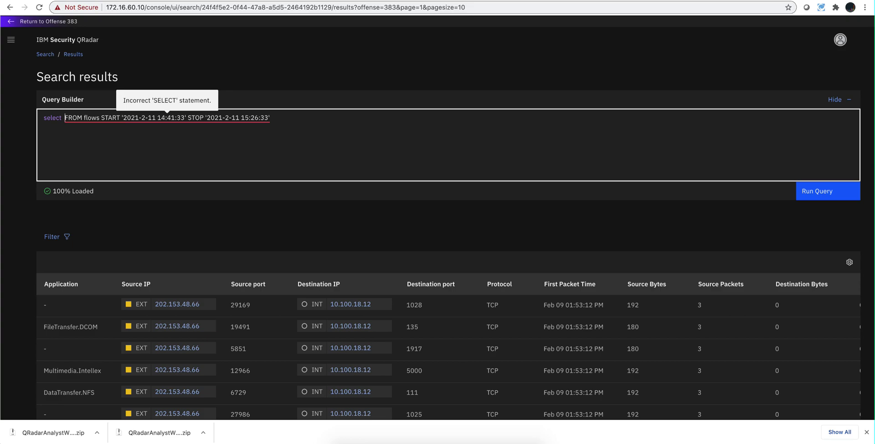
{"action": "type", "text": "des"}
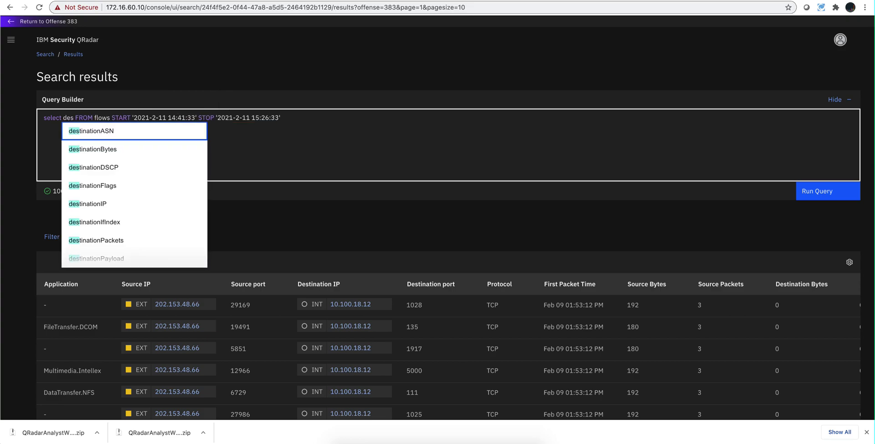
{"action": "scroll", "coordinate": [102, 226], "scroll_direction": "down", "scroll_amount": 2}
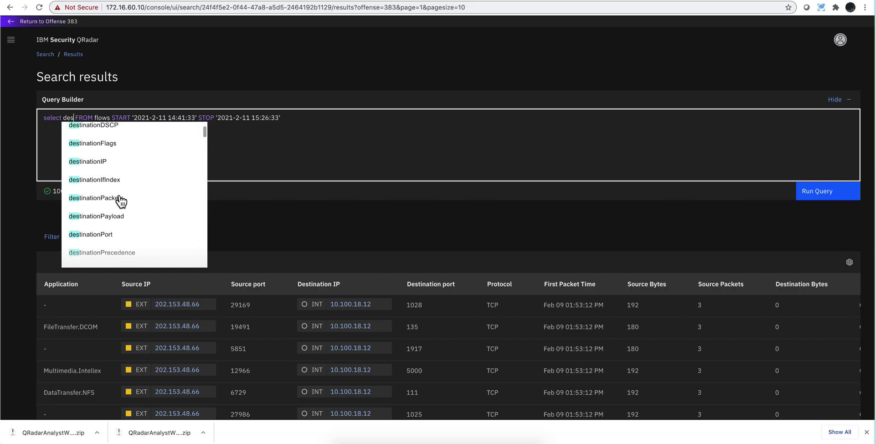
{"action": "left_click", "coordinate": [93, 160]}
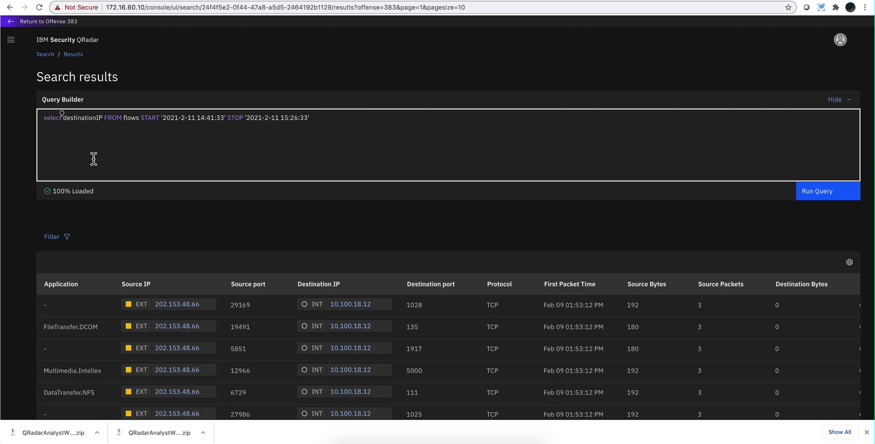
{"action": "left_click", "coordinate": [815, 195]}
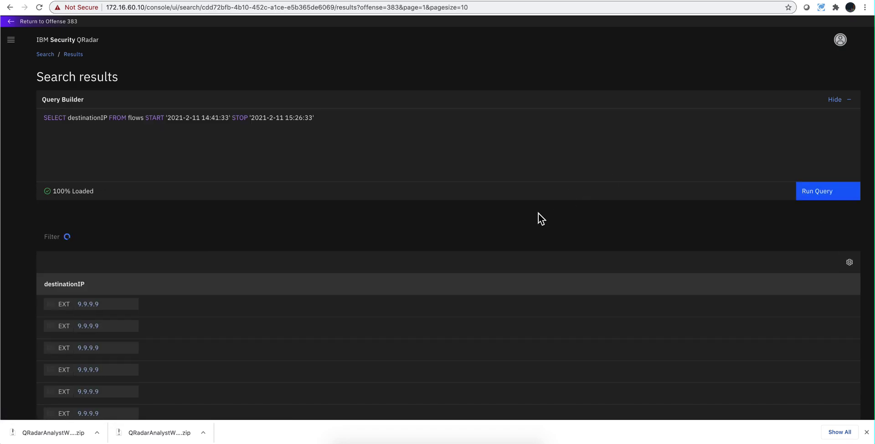
Step: Expand the query's time range to START '2021-2-11 13:11:33' and STOP '2021-2-11 16:56:33'
{"action": "left_click", "coordinate": [316, 118]}
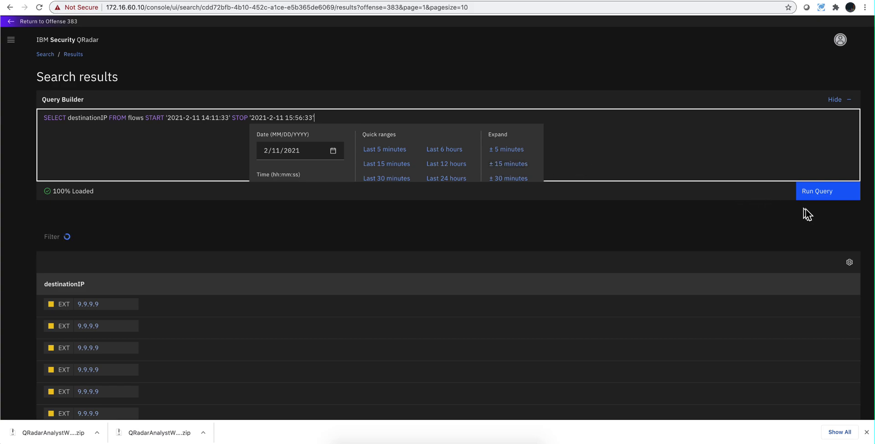
{"action": "left_click", "coordinate": [511, 165]}
{"action": "left_click", "coordinate": [81, 117]}
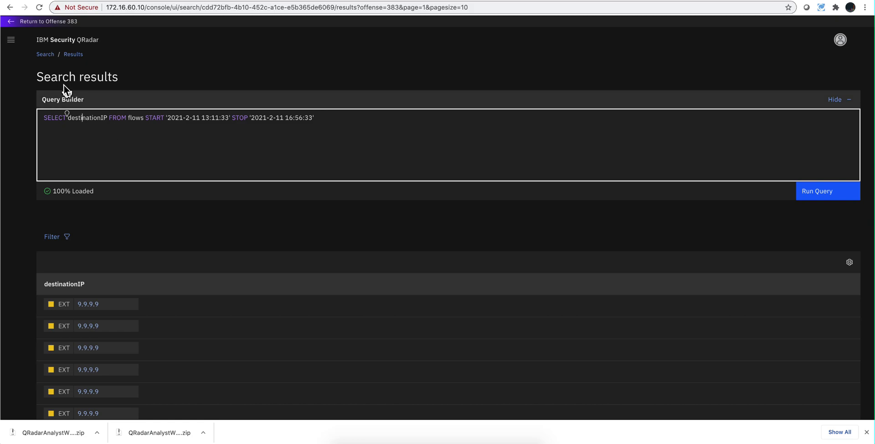
Step: Go to the Offenses list and open the IP details of offense 399's source, 103.7.59.135
{"action": "left_click", "coordinate": [11, 40]}
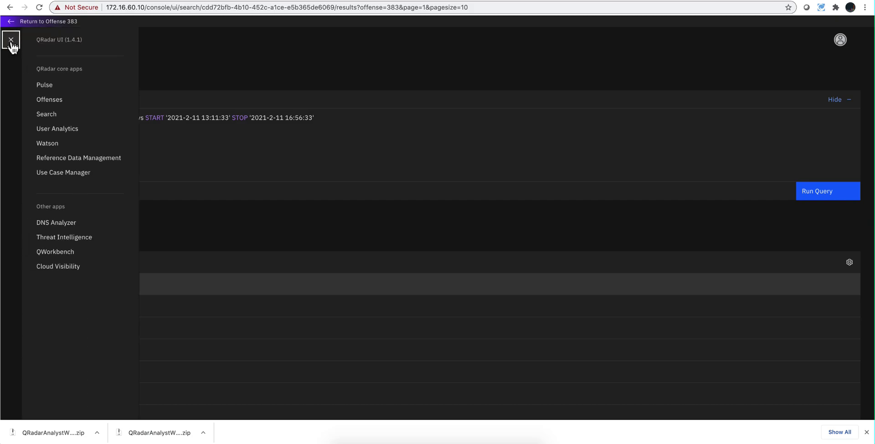
{"action": "left_click", "coordinate": [48, 100]}
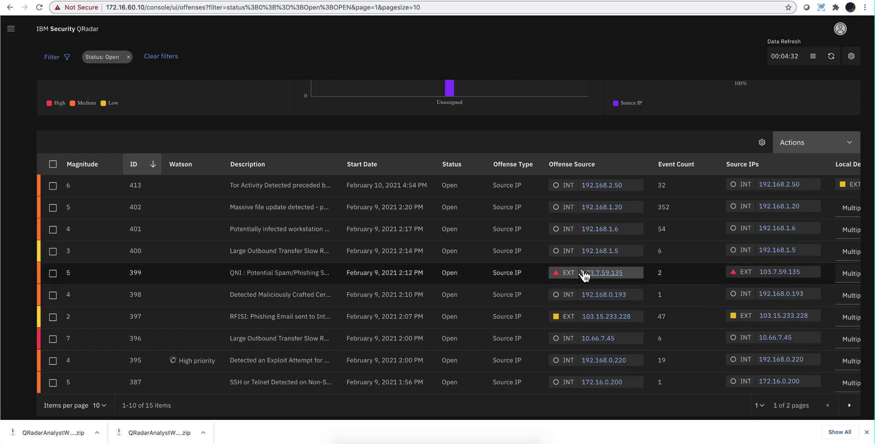
{"action": "left_click", "coordinate": [602, 273]}
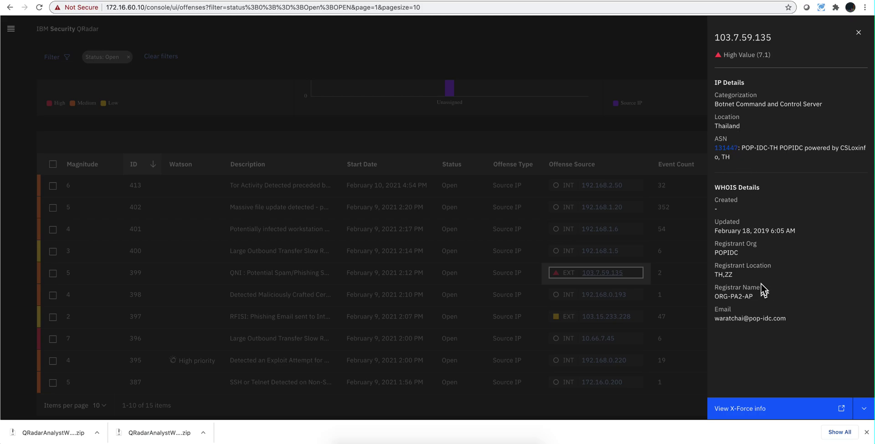
Step: View the X-Force Exchange report for 103.7.59.135, return to QRadar and close the IP details
{"action": "left_click", "coordinate": [762, 410]}
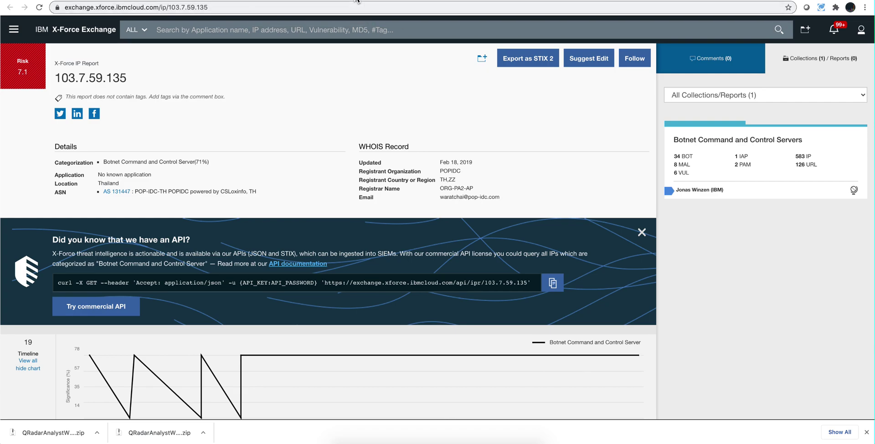
{"action": "left_click", "coordinate": [183, 0]}
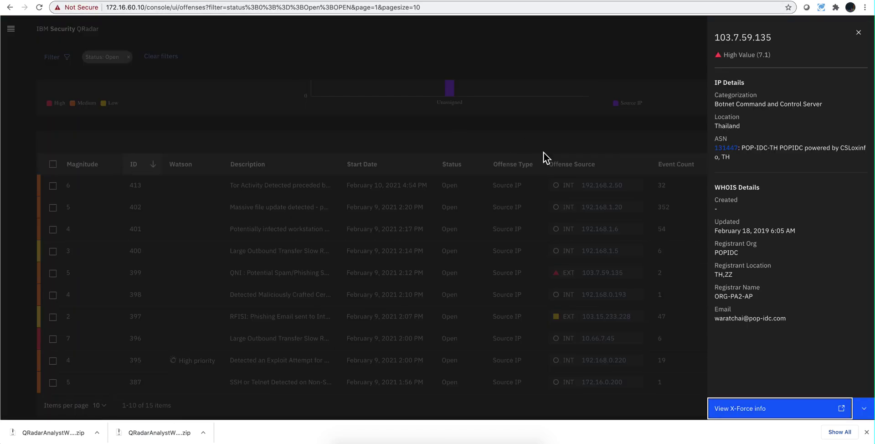
{"action": "left_click", "coordinate": [859, 33]}
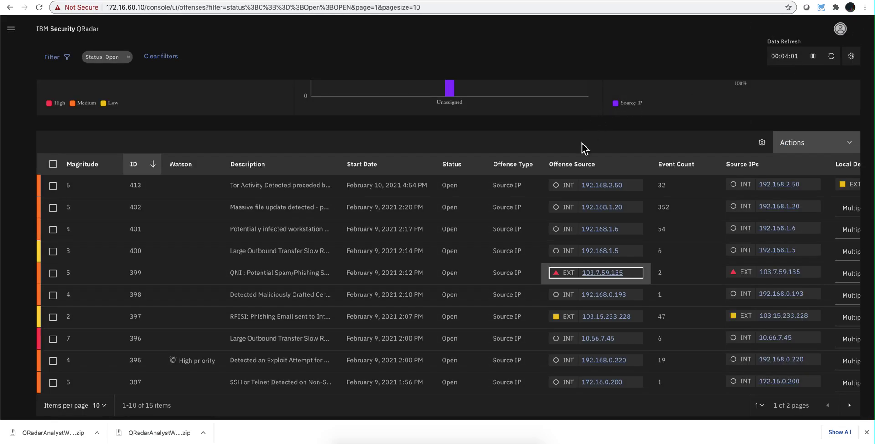
{"action": "scroll", "coordinate": [498, 196], "scroll_direction": "up", "scroll_amount": 5}
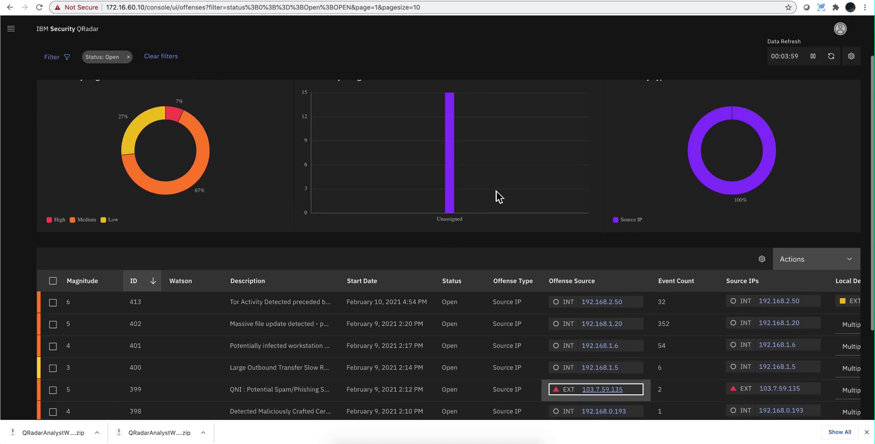
{"action": "scroll", "coordinate": [498, 196], "scroll_direction": "down", "scroll_amount": 5}
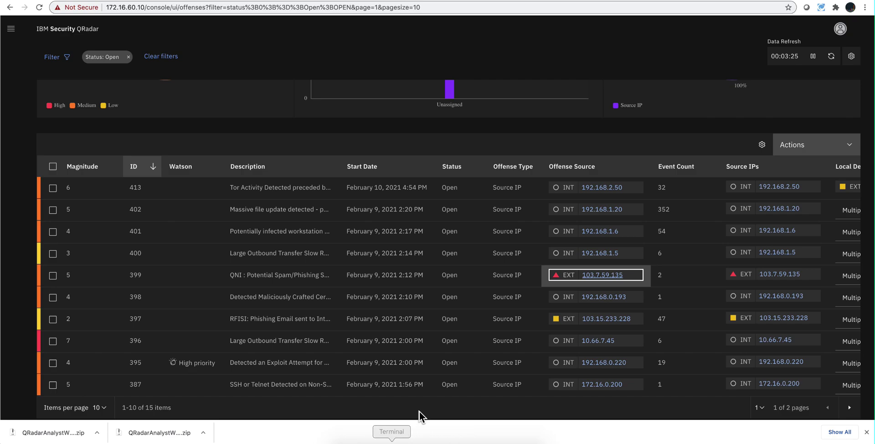
Step: Switch to the X-Force App Exchange and follow the IBM Security QRadar Analyst Workflow entry to its Fix Central page
{"action": "left_click", "coordinate": [340, 1]}
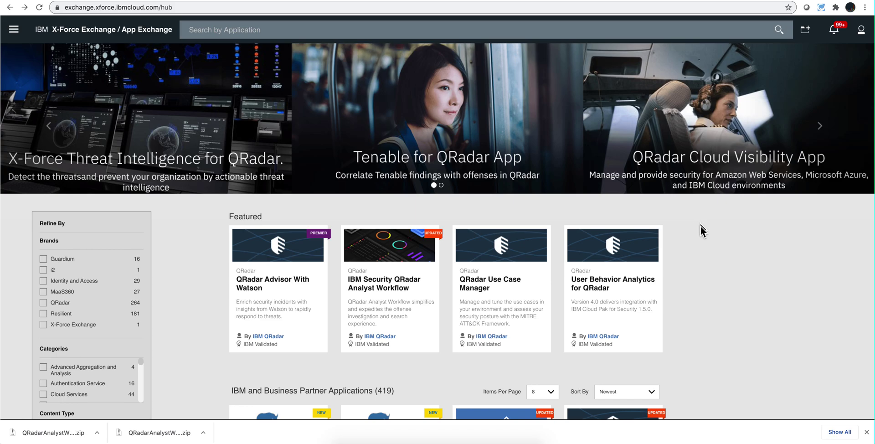
{"action": "left_click", "coordinate": [380, 295]}
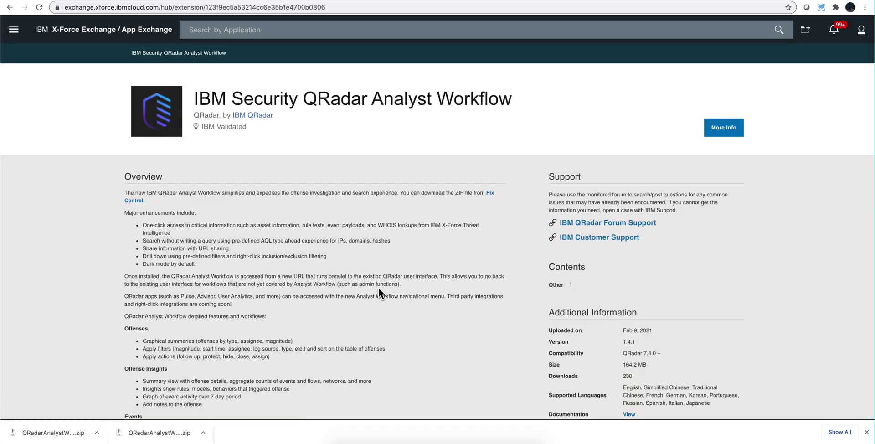
{"action": "left_click", "coordinate": [723, 130]}
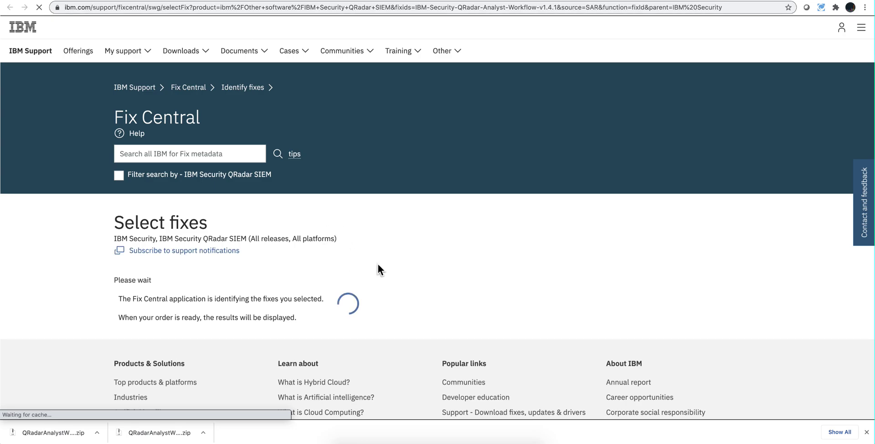
Step: Choose the IBM-Security-QRadar-Analyst-Workflow-v1.4.1 fix pack and display the link for QRadarAnalystWorkflow1.4.1.zip
{"action": "scroll", "coordinate": [378, 264], "scroll_direction": "down", "scroll_amount": 2}
{"action": "scroll", "coordinate": [378, 264], "scroll_direction": "down", "scroll_amount": 5}
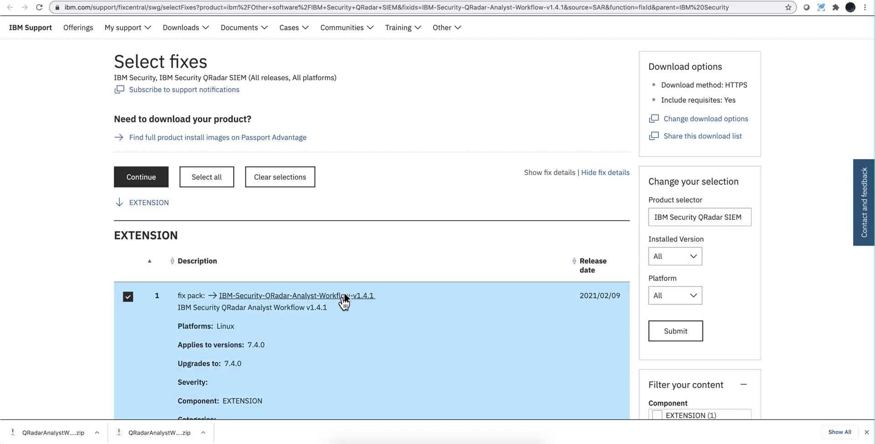
{"action": "left_click", "coordinate": [329, 302]}
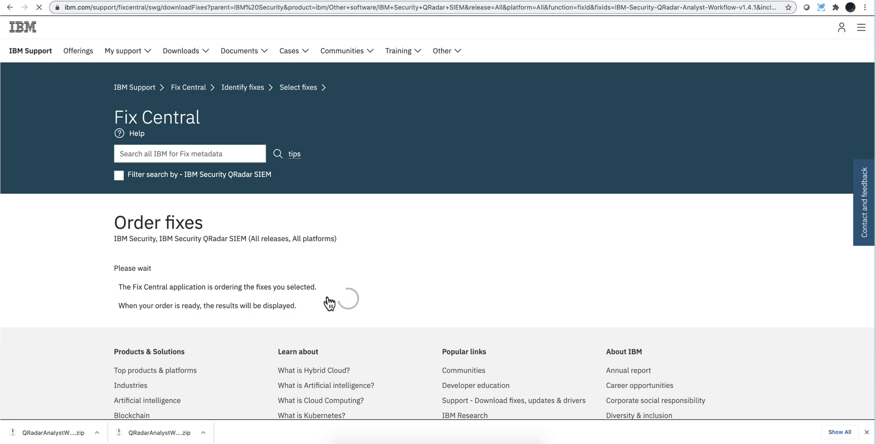
{"action": "scroll", "coordinate": [389, 257], "scroll_direction": "down", "scroll_amount": 5}
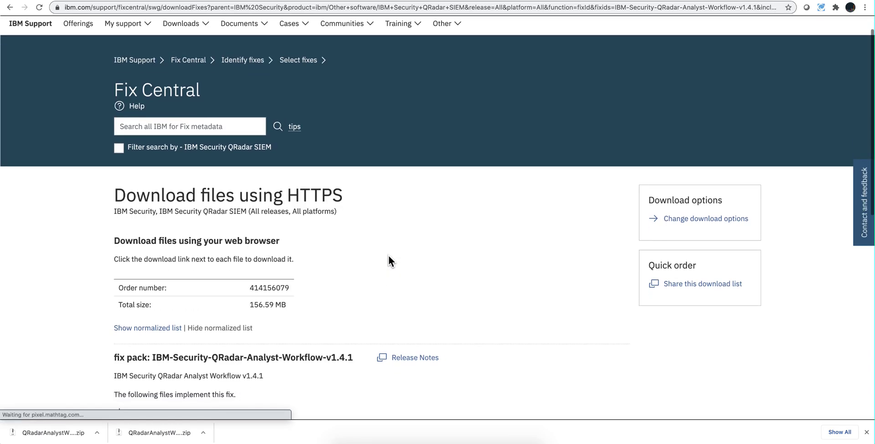
{"action": "scroll", "coordinate": [388, 253], "scroll_direction": "down", "scroll_amount": 3}
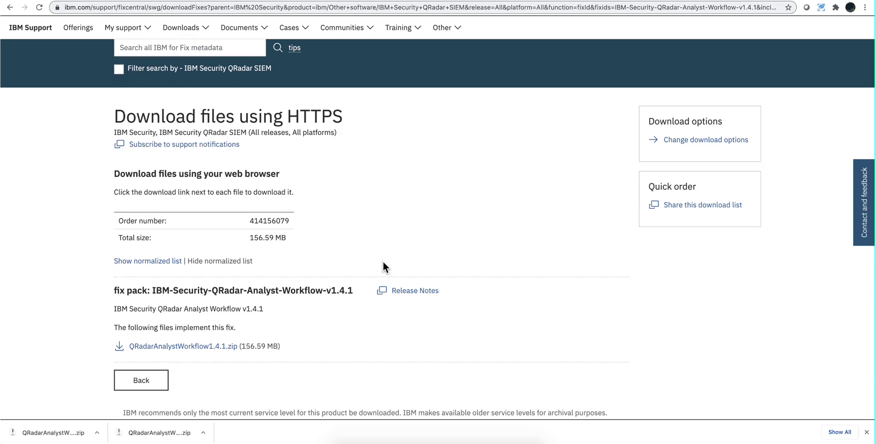
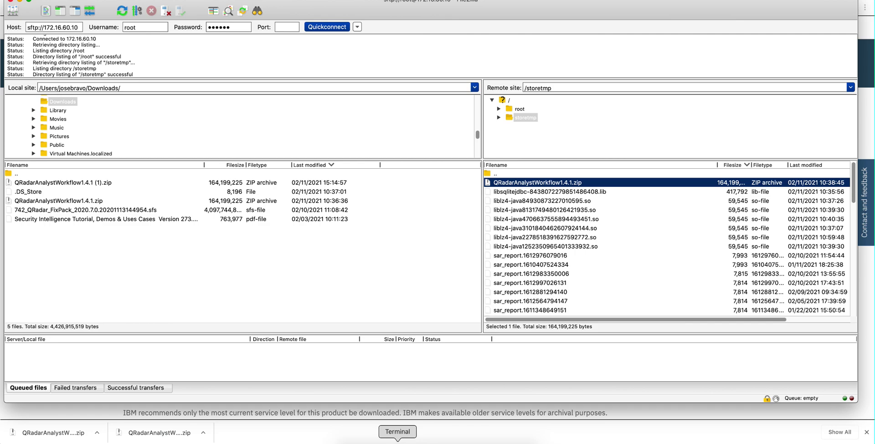
Step: In Terminal, unzip QRadarAnalystWorkflow1.4.1.zip into the QRadarAnalystW directory, replacing all existing files
{"action": "left_click", "coordinate": [398, 442]}
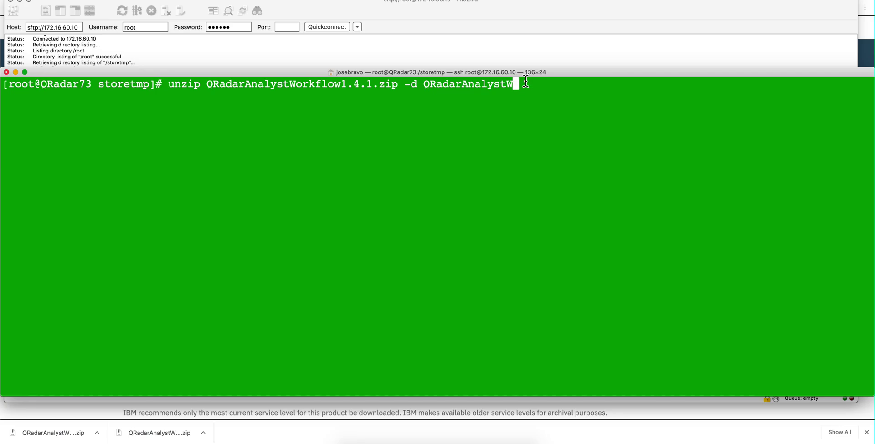
{"action": "key", "text": "Return"}
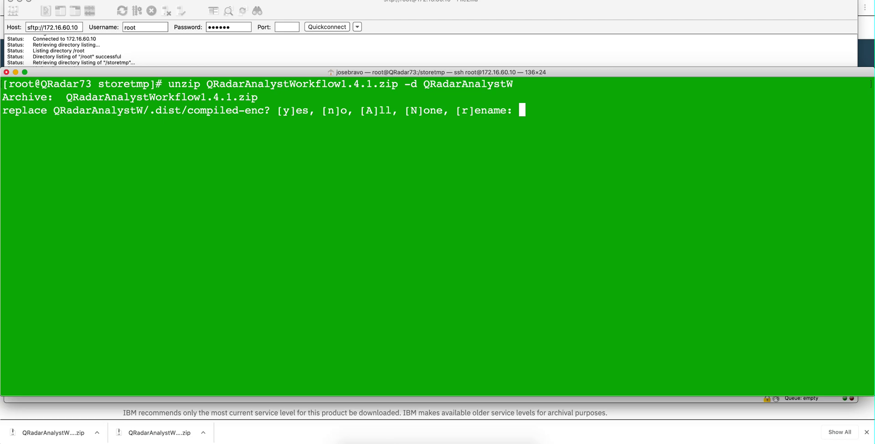
{"action": "type", "text": "y"}
{"action": "key", "text": "Return"}
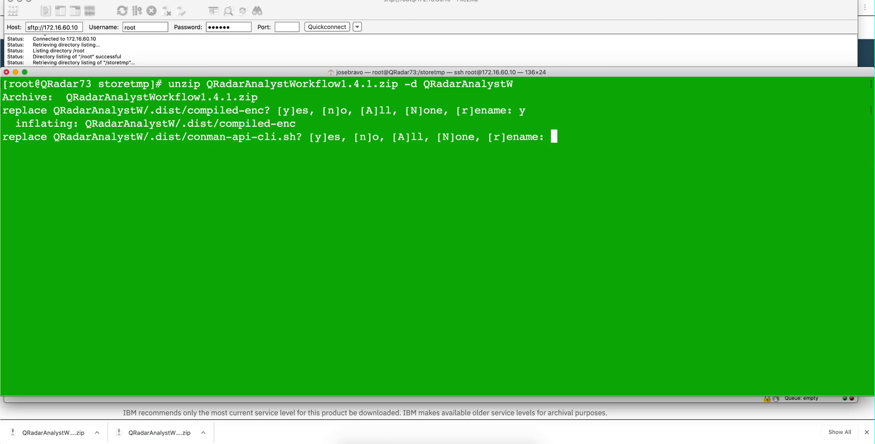
{"action": "type", "text": "a"}
{"action": "key", "text": "Return"}
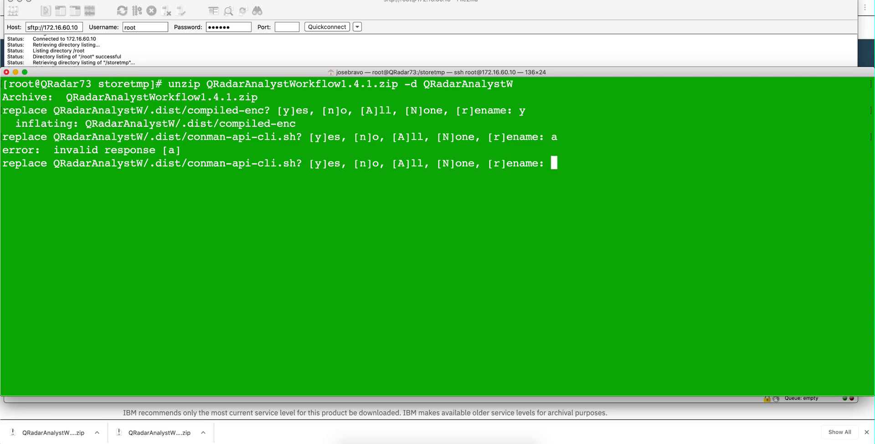
{"action": "type", "text": "y"}
{"action": "key", "text": "Return"}
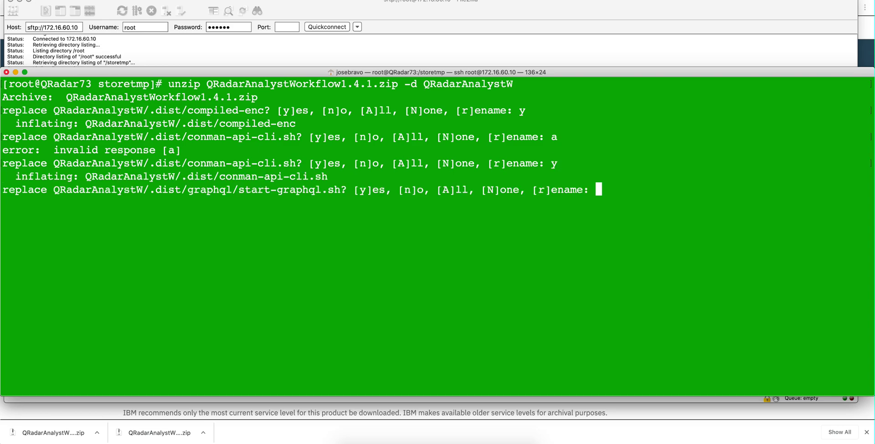
{"action": "type", "text": "A"}
{"action": "key", "text": "Return"}
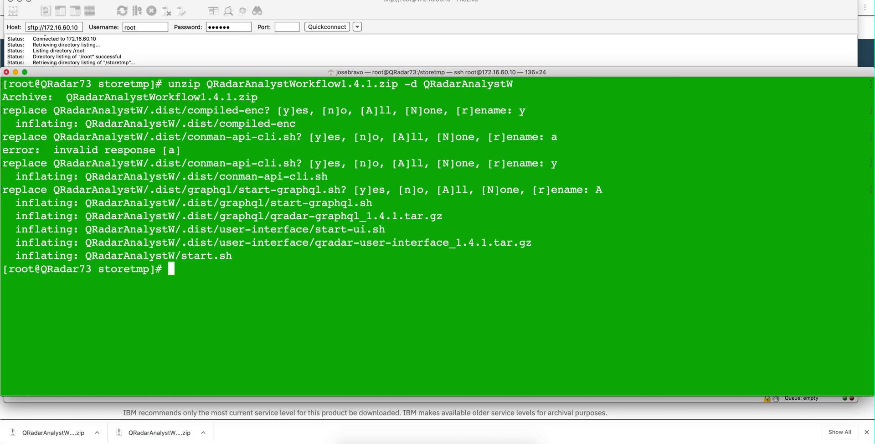
Step: Change to the QRadarAnalystW directory and list its contents
{"action": "type", "text": "cd QR"}
{"action": "key", "text": "Tab"}
{"action": "key", "text": "Return"}
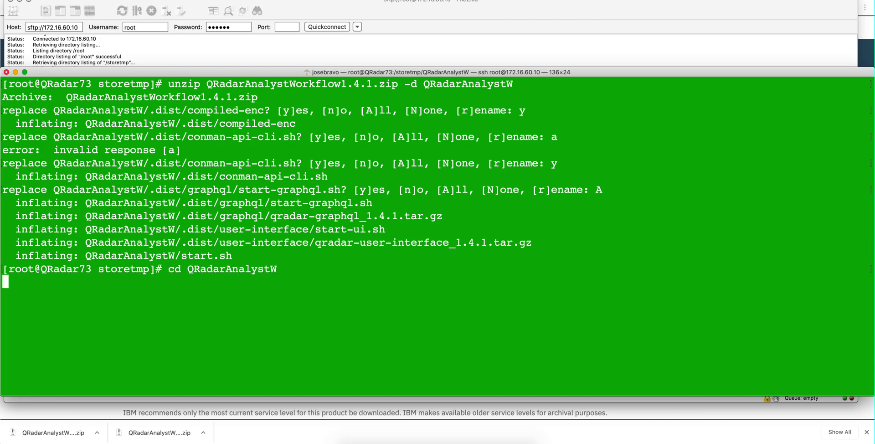
{"action": "type", "text": "ls"}
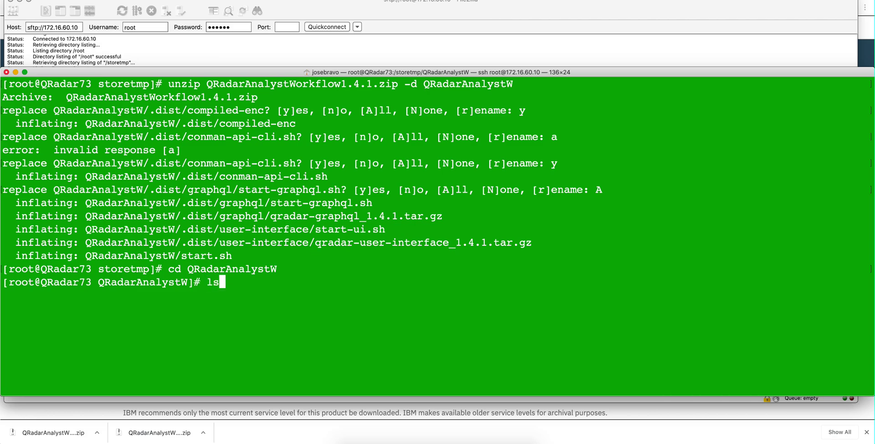
{"action": "key", "text": "Return"}
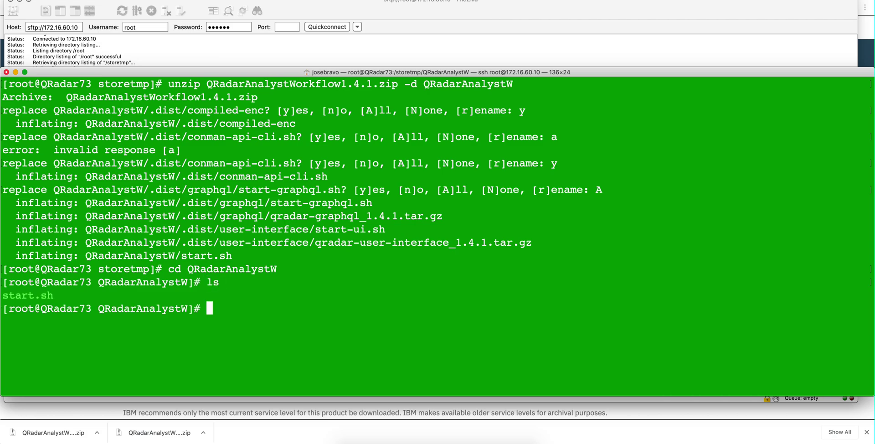
Step: Run the start.sh script from the QRadarAnalystW directory
{"action": "type", "text": "./st"}
{"action": "key", "text": "Tab"}
{"action": "key", "text": "Return"}
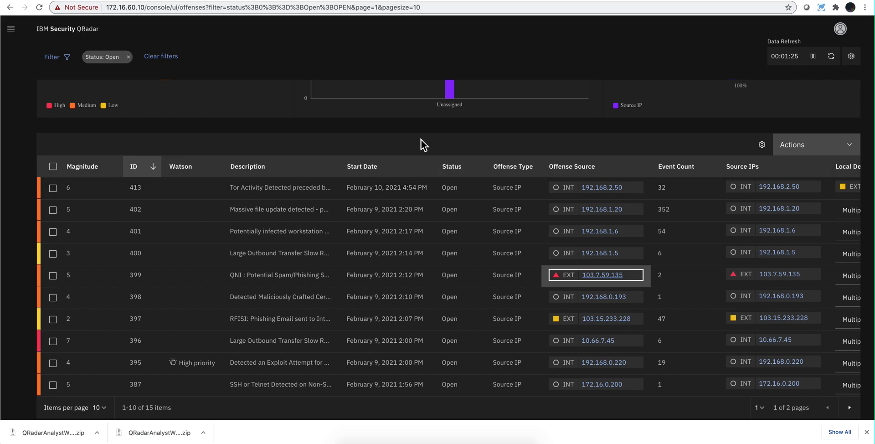
{"action": "scroll", "coordinate": [380, 179], "scroll_direction": "up", "scroll_amount": 5}
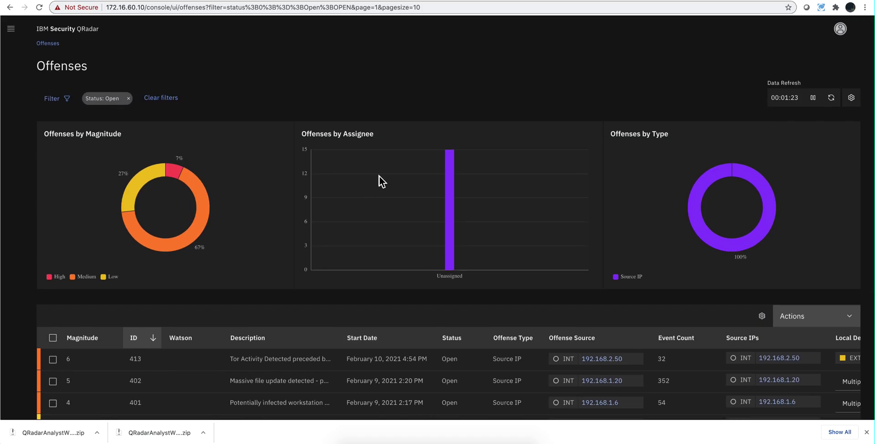